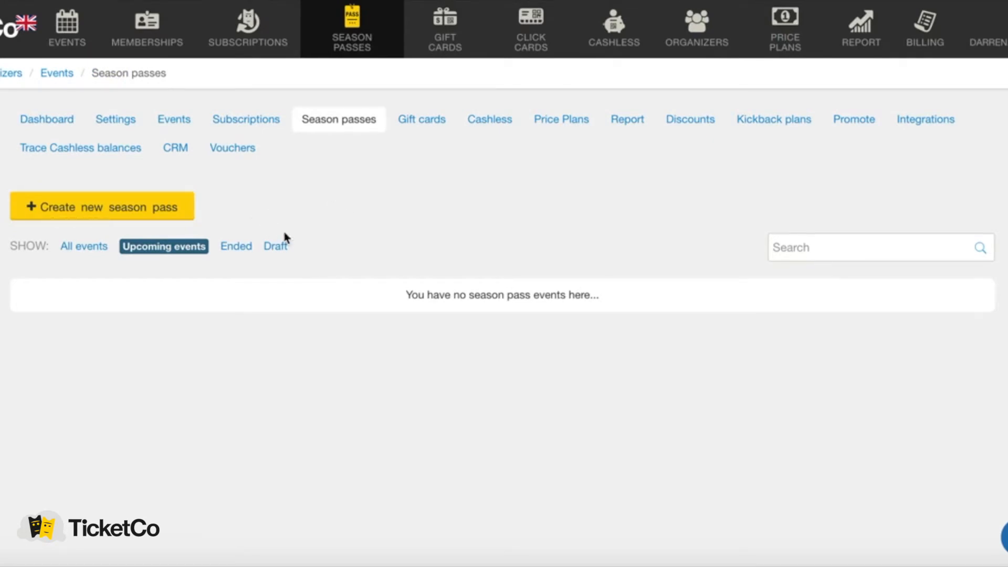
Start a new season pass and review the fields of its creation form.
click(94, 213)
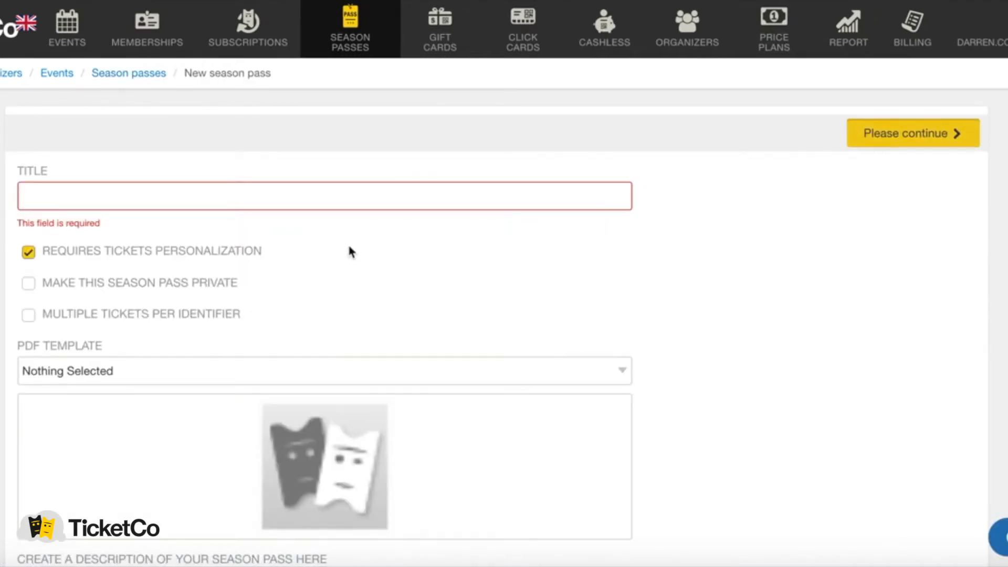
scroll(349, 252, down, 1)
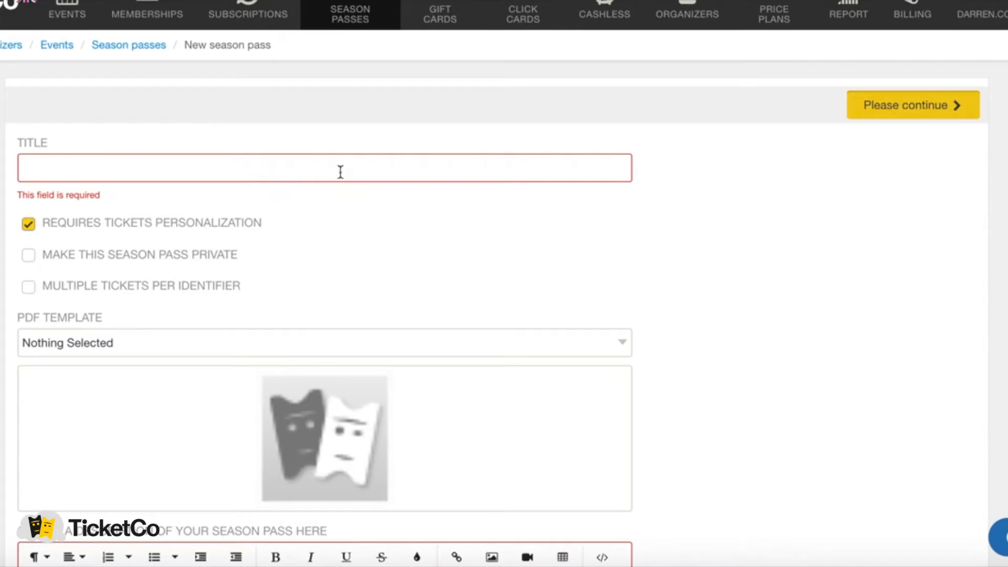
scroll(336, 210, down, 4)
mouse_move(324, 294)
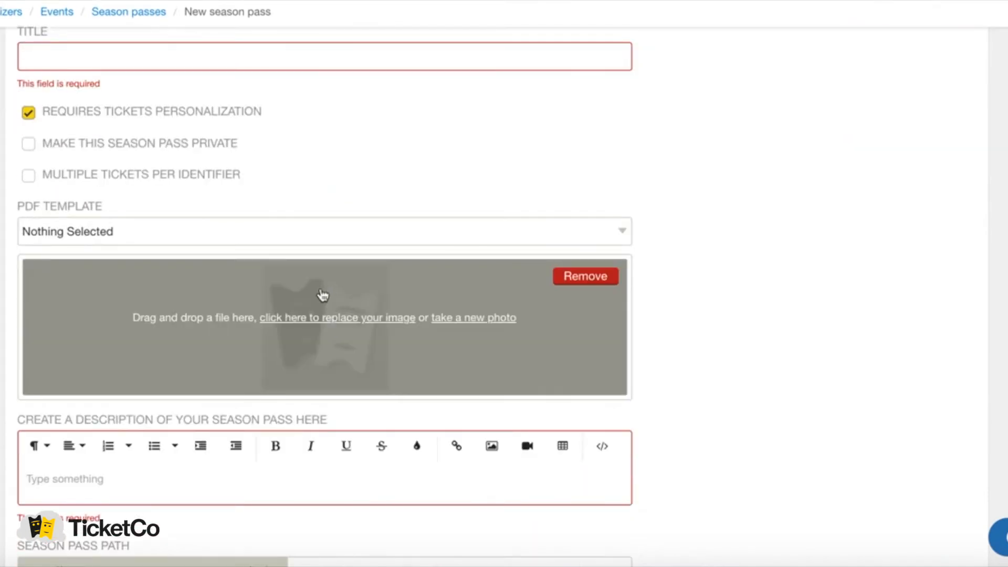
scroll(366, 284, down, 5)
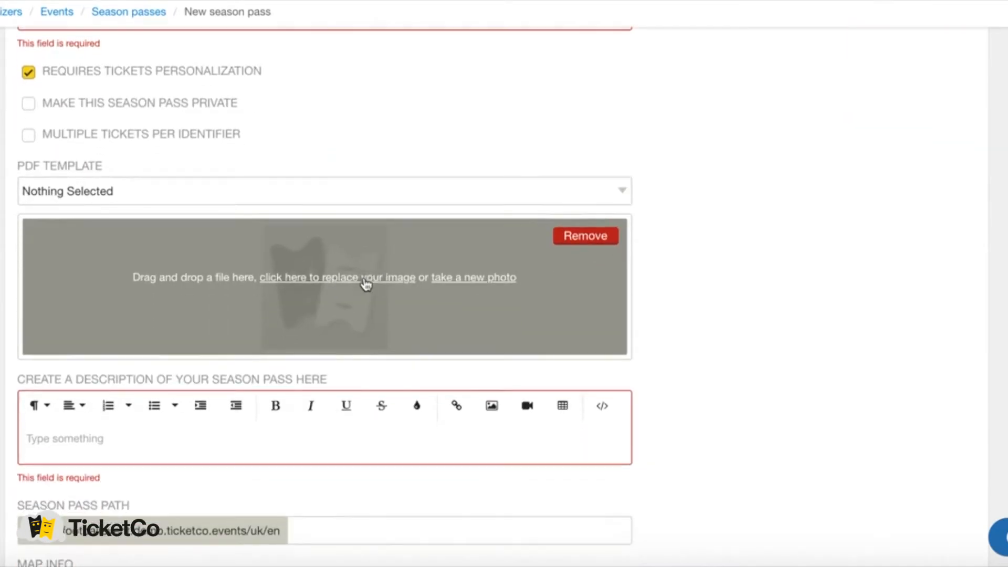
scroll(331, 298, down, 5)
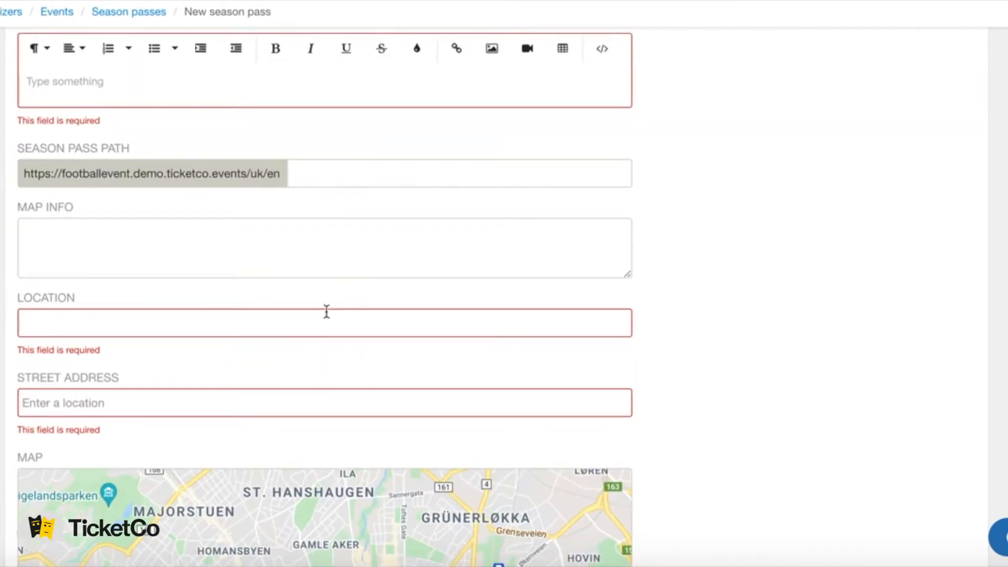
scroll(326, 312, down, 5)
scroll(326, 315, up, 15)
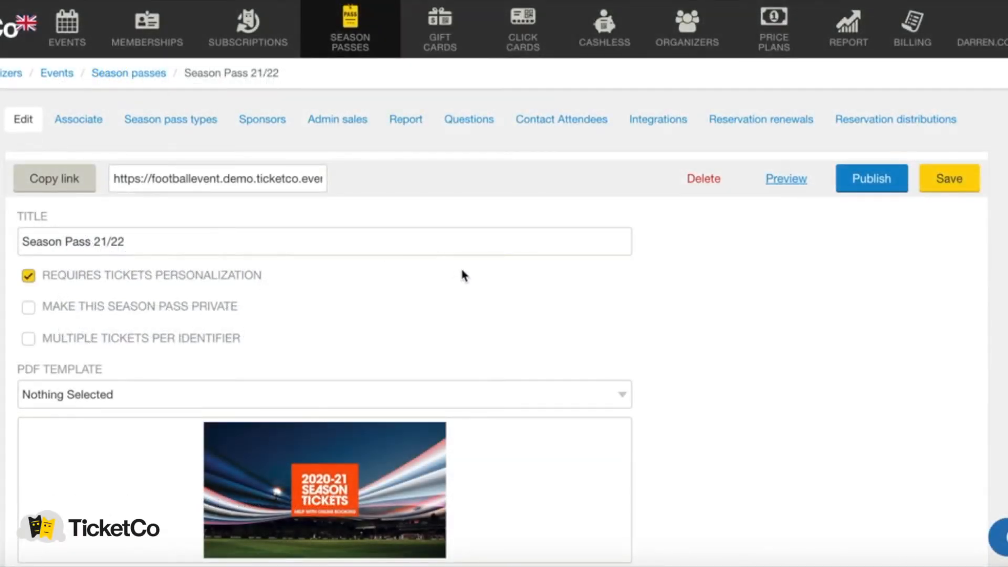
scroll(417, 265, down, 5)
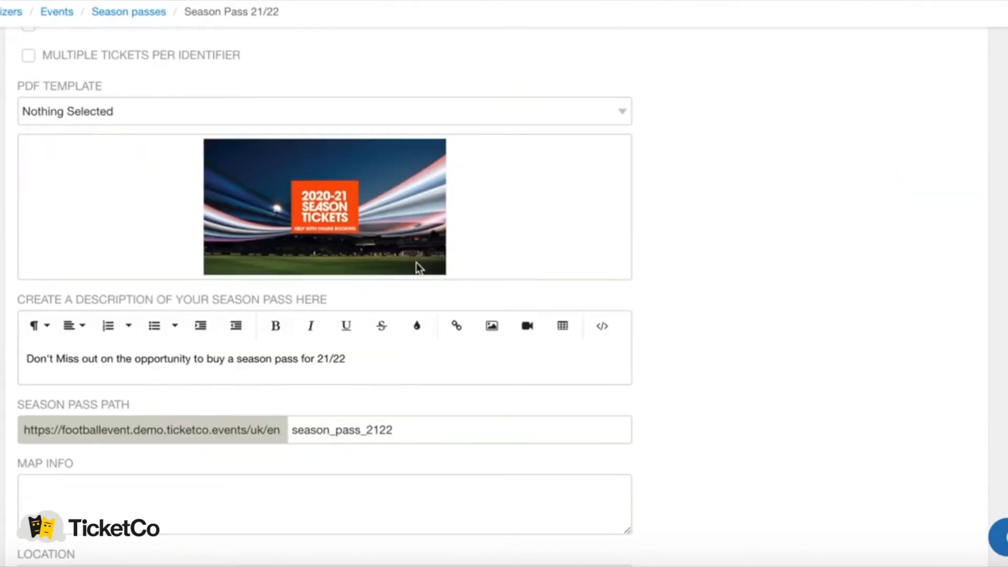
scroll(427, 283, down, 2)
scroll(432, 286, down, 2)
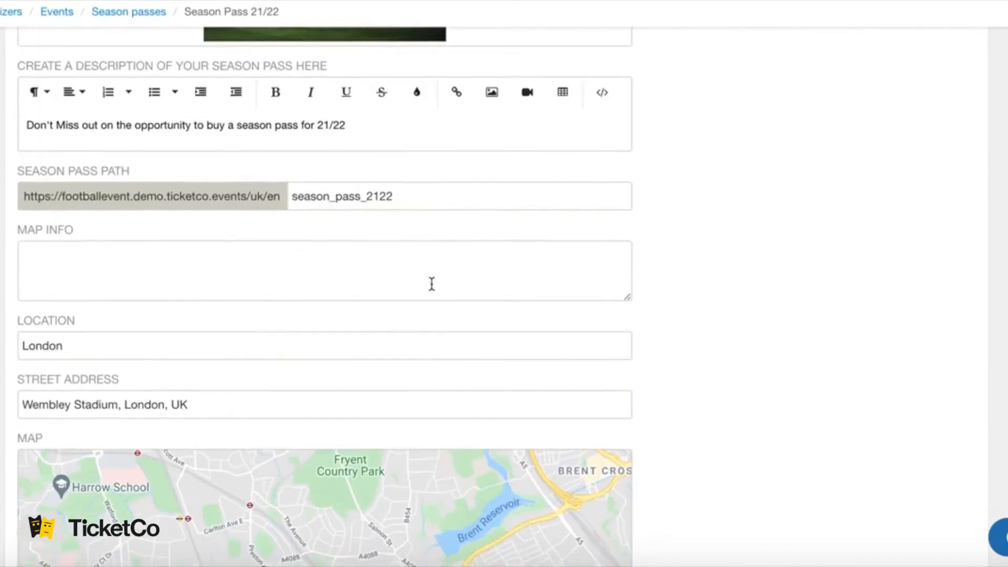
scroll(432, 286, up, 4)
scroll(432, 289, up, 5)
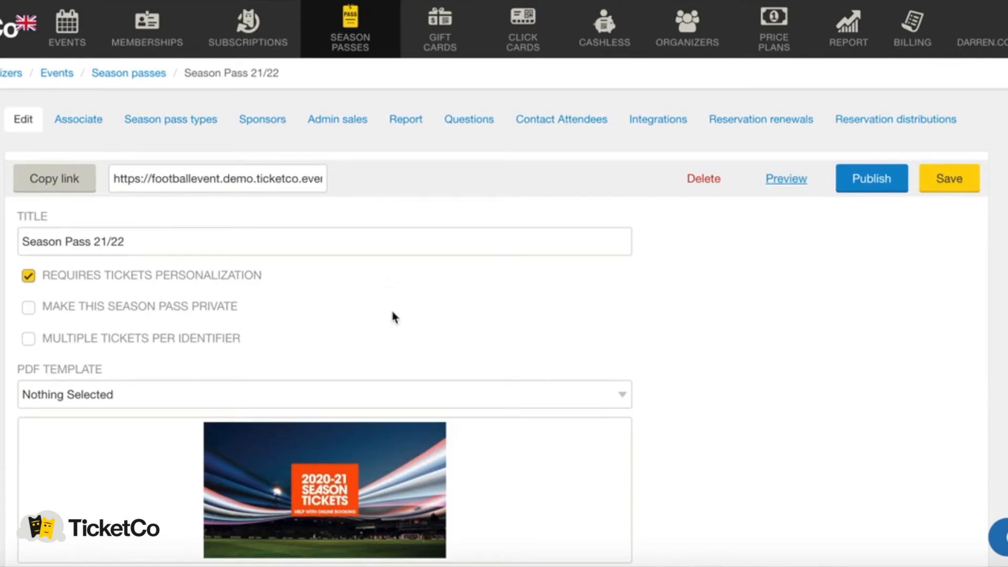
Open the Adult Season Ticket from the season pass types list.
click(171, 126)
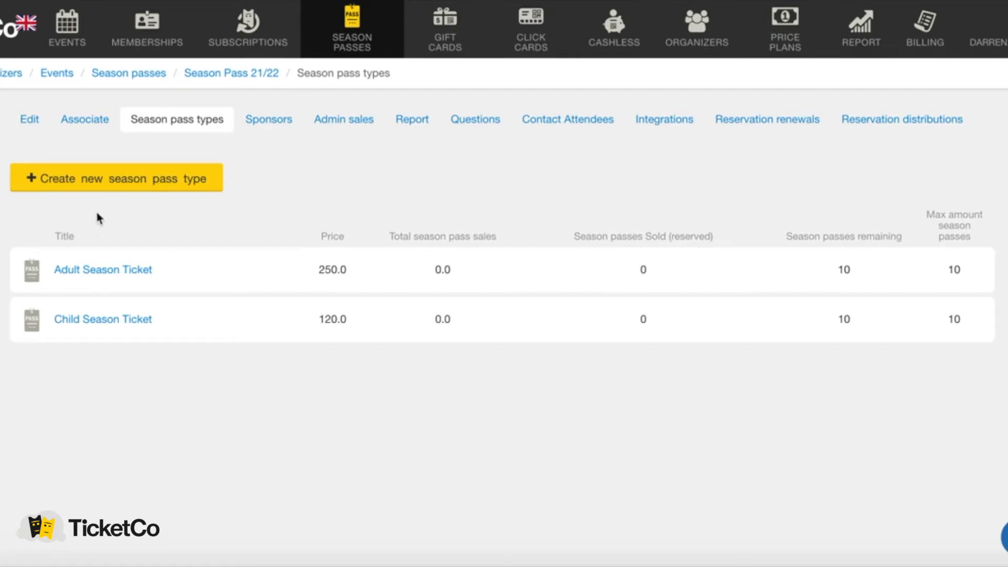
click(120, 272)
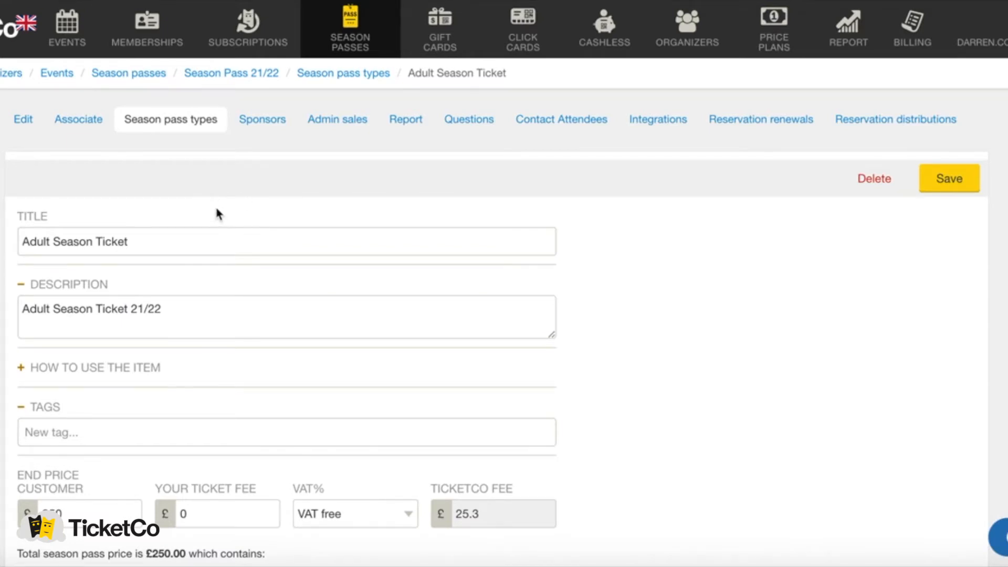
Expand the Adult ticket's how-to-use field and check its £250 price, 10 passes and sales dates.
scroll(215, 205, down, 1)
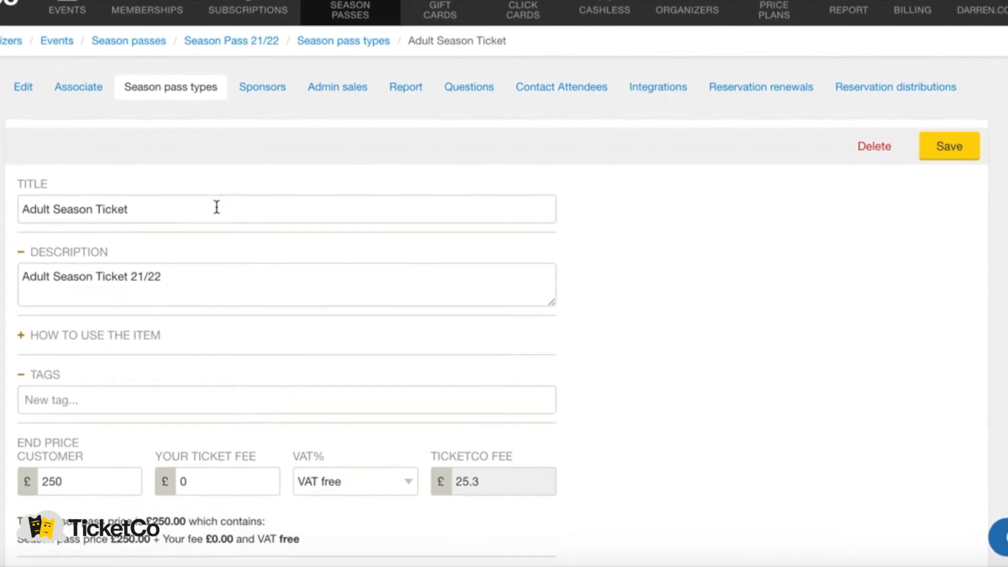
scroll(217, 206, down, 1)
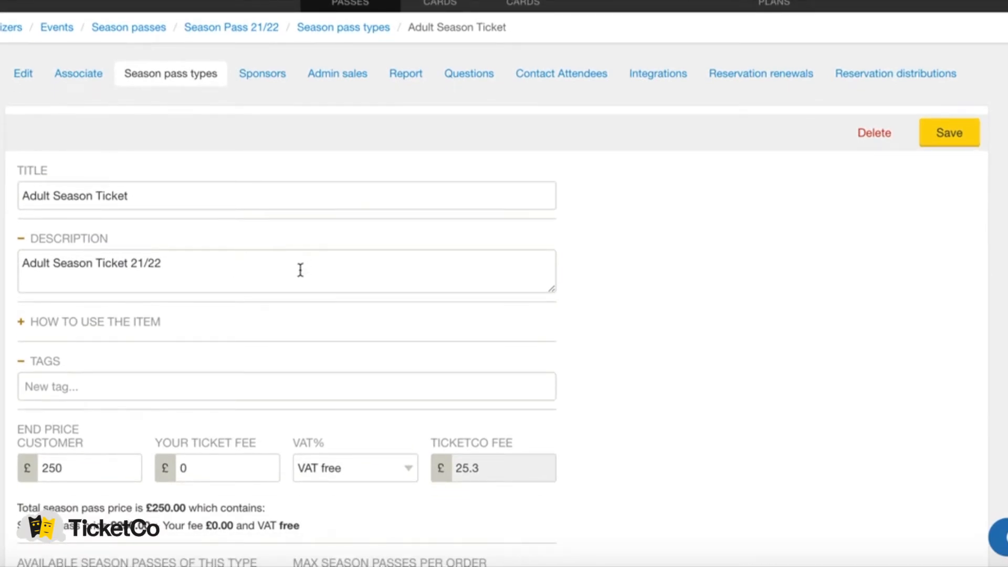
click(125, 324)
scroll(244, 303, down, 2)
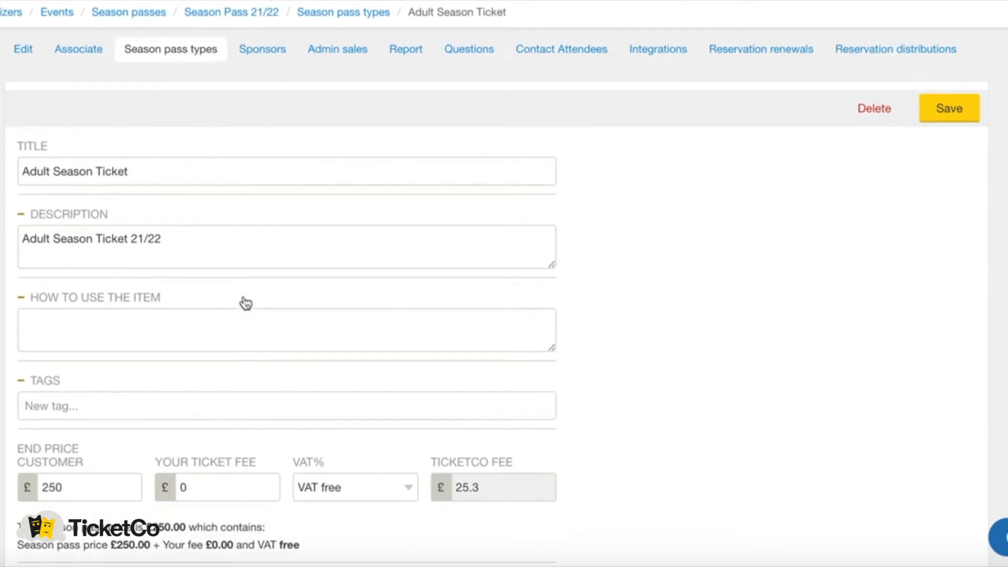
scroll(246, 304, down, 3)
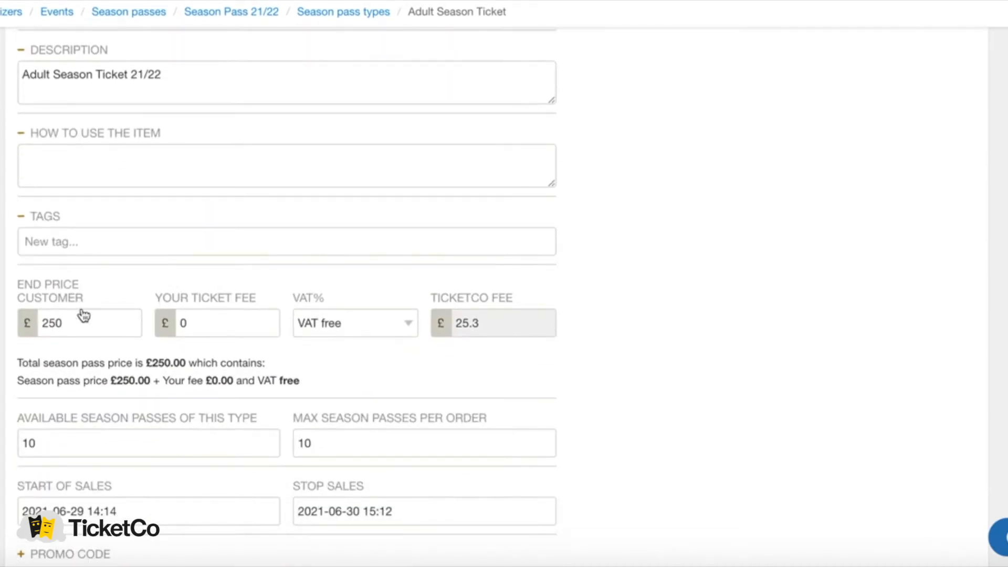
scroll(147, 263, down, 2)
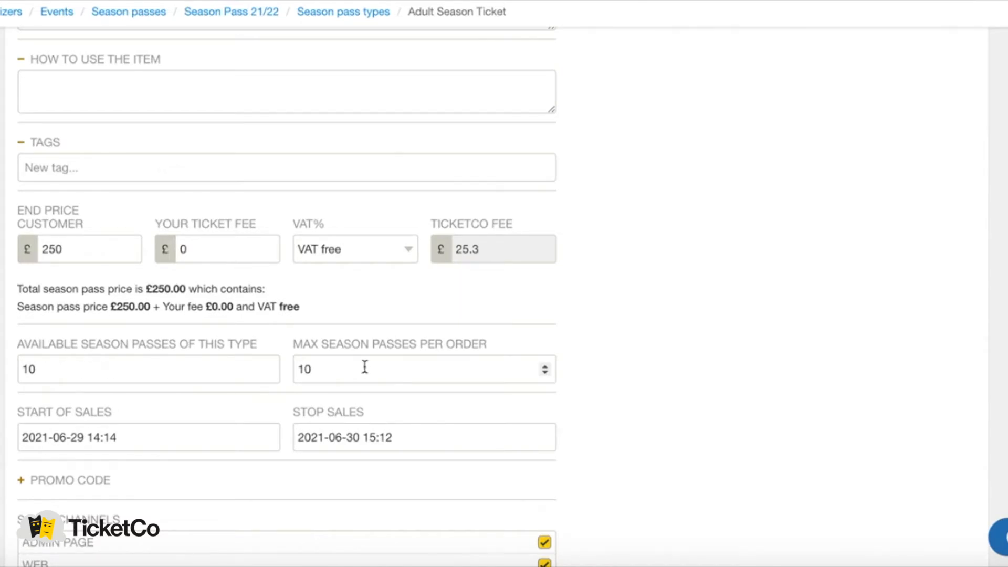
Scroll through the season pass's sales channels and back to the top.
scroll(364, 366, down, 1)
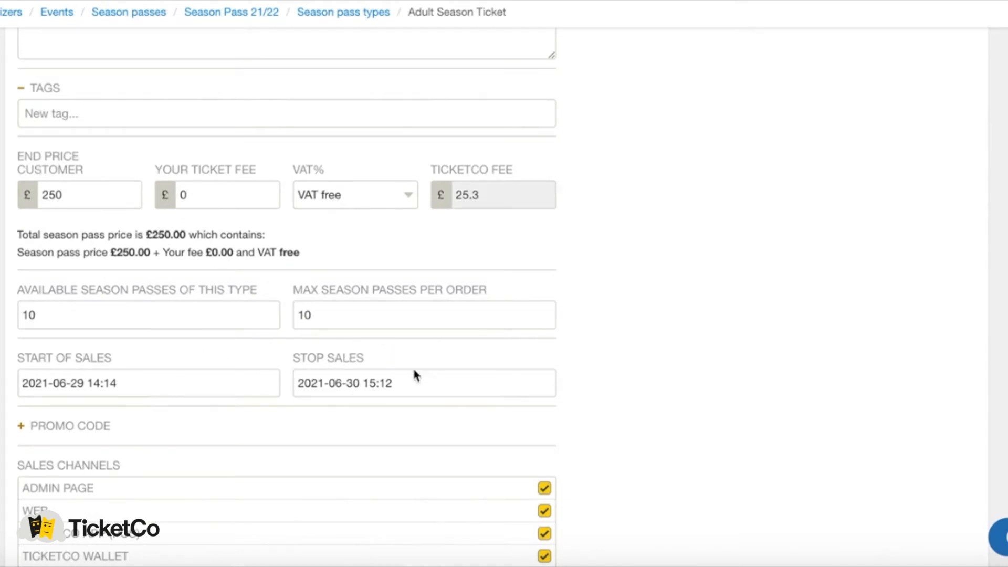
scroll(438, 384, down, 2)
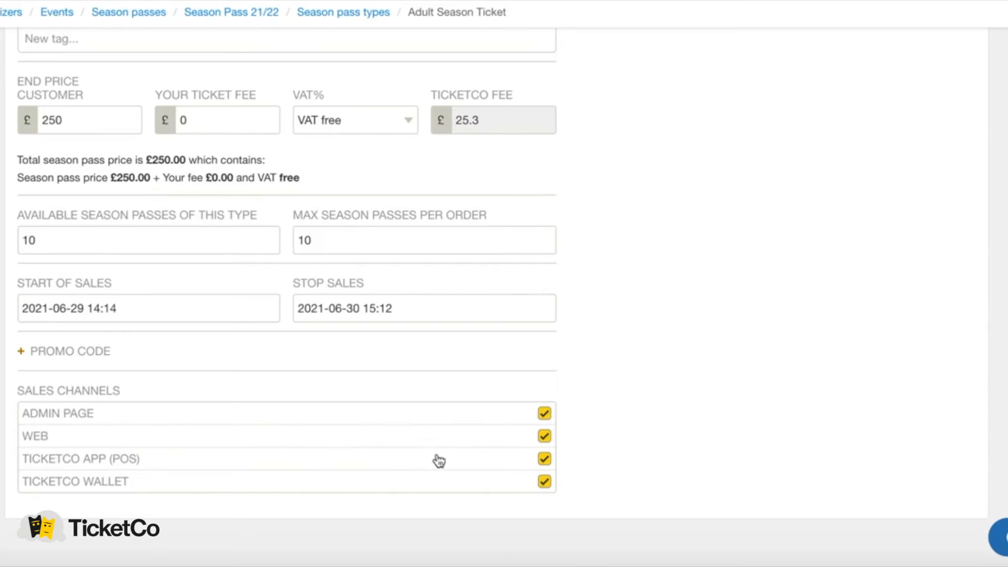
scroll(390, 414, up, 8)
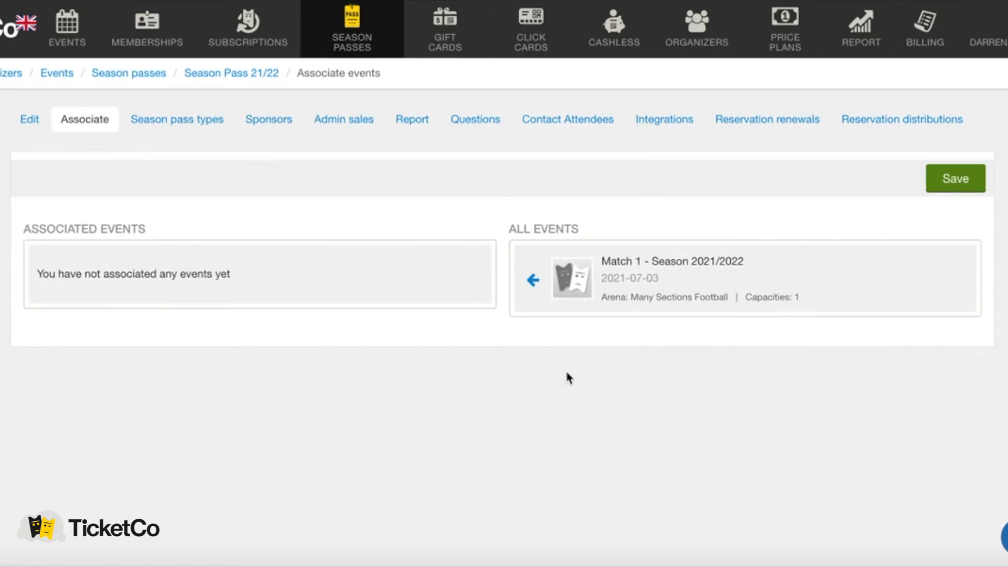
Link Match 1 - Season 2021/2022 to the pass and save the association.
click(532, 282)
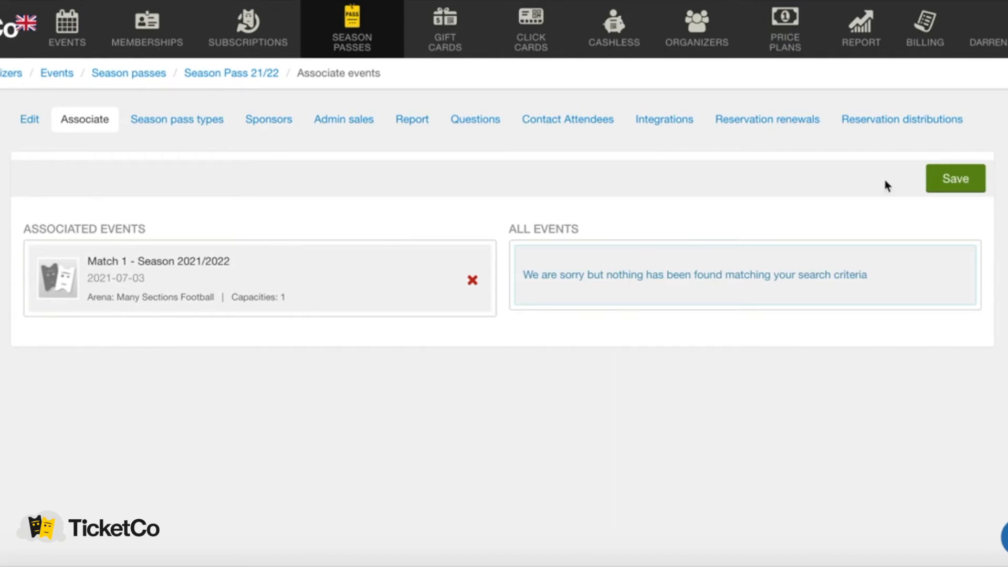
click(960, 180)
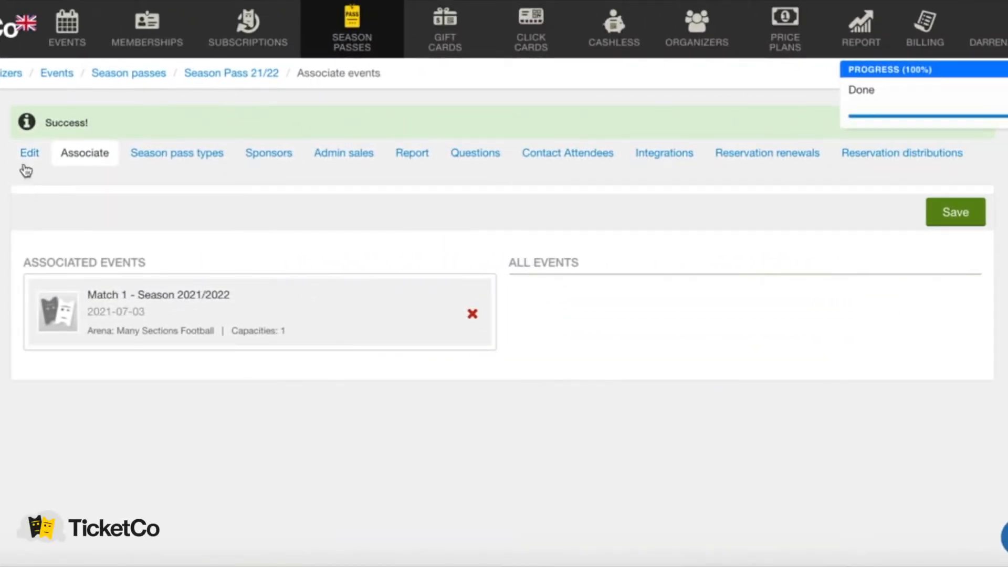
Return to the season pass's main settings and review them.
click(29, 153)
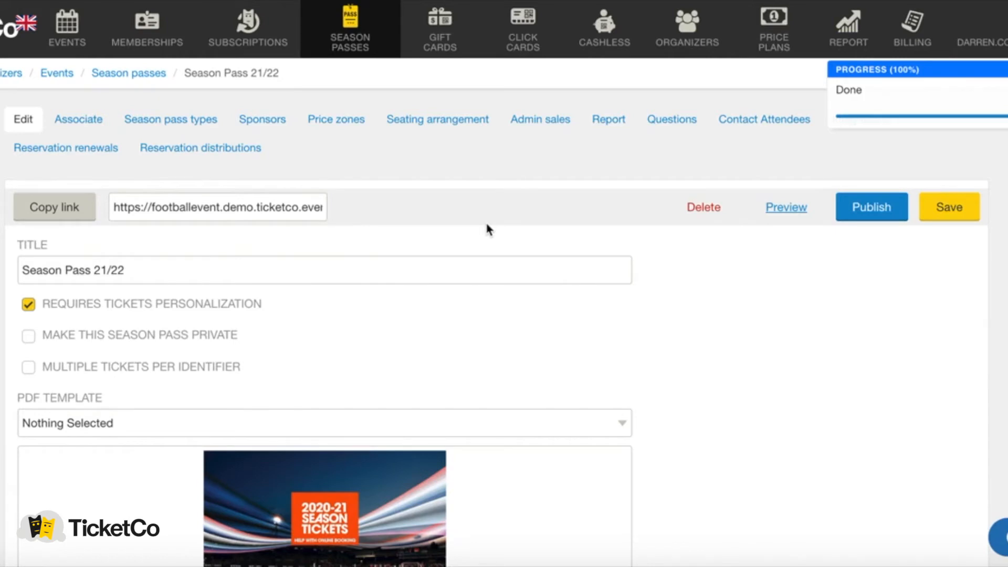
scroll(485, 221, down, 1)
scroll(452, 213, down, 1)
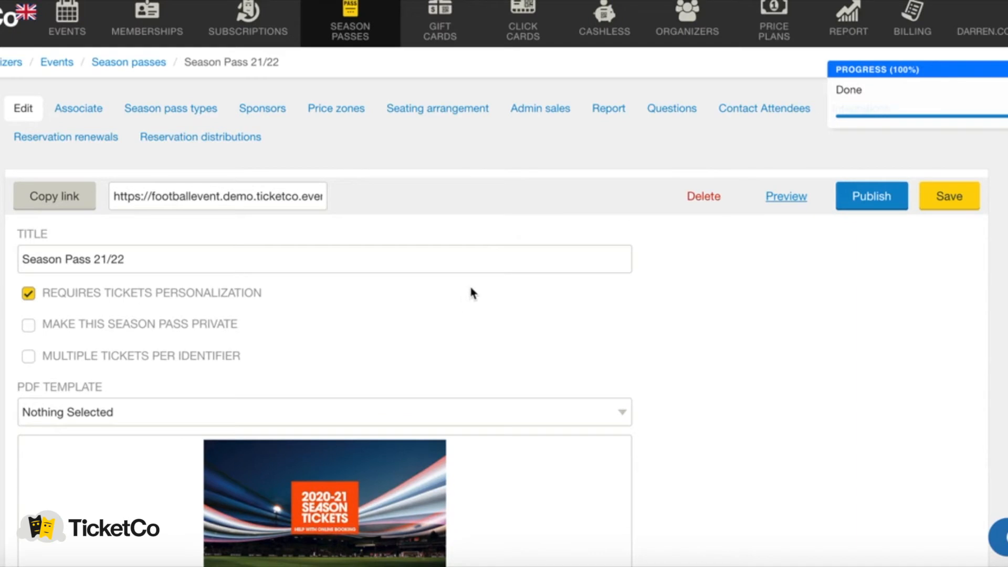
scroll(471, 293, down, 2)
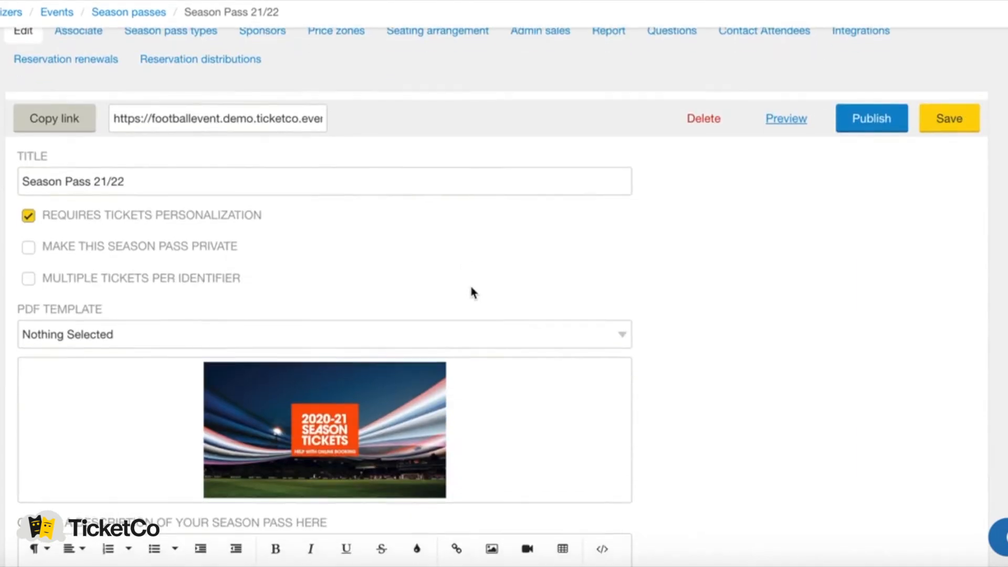
scroll(472, 286, up, 2)
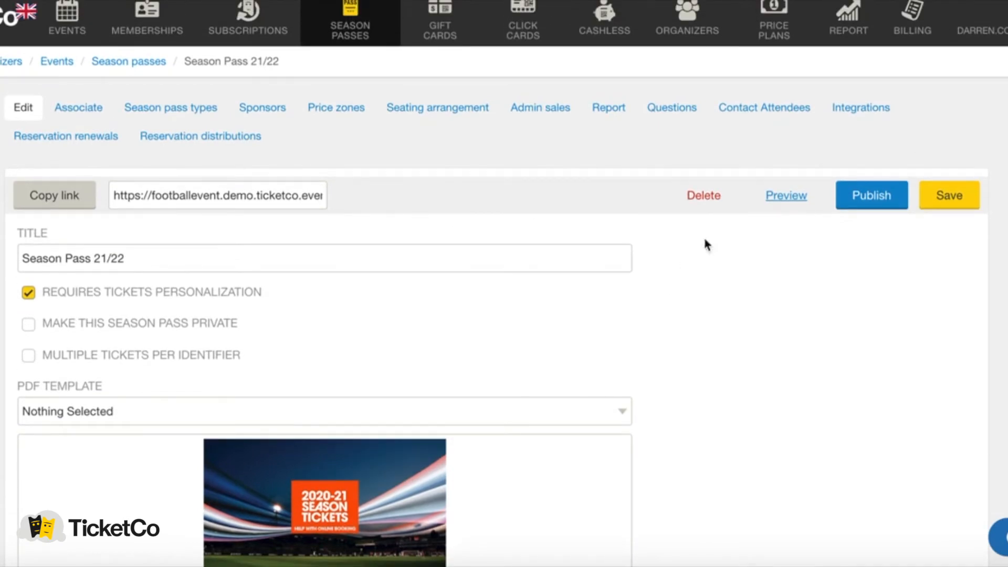
Publish Season Pass 21/22 and copy its public link.
click(872, 195)
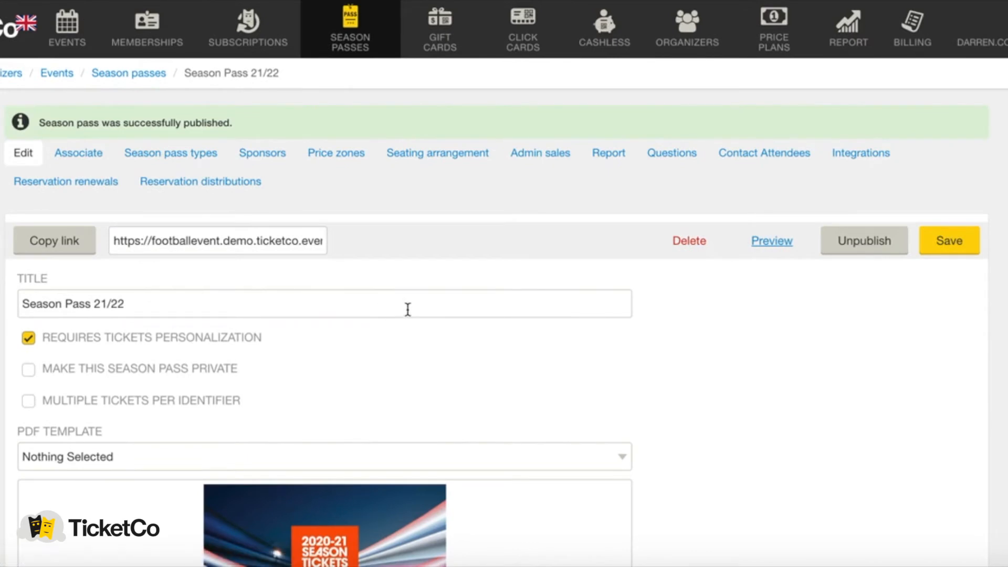
click(59, 245)
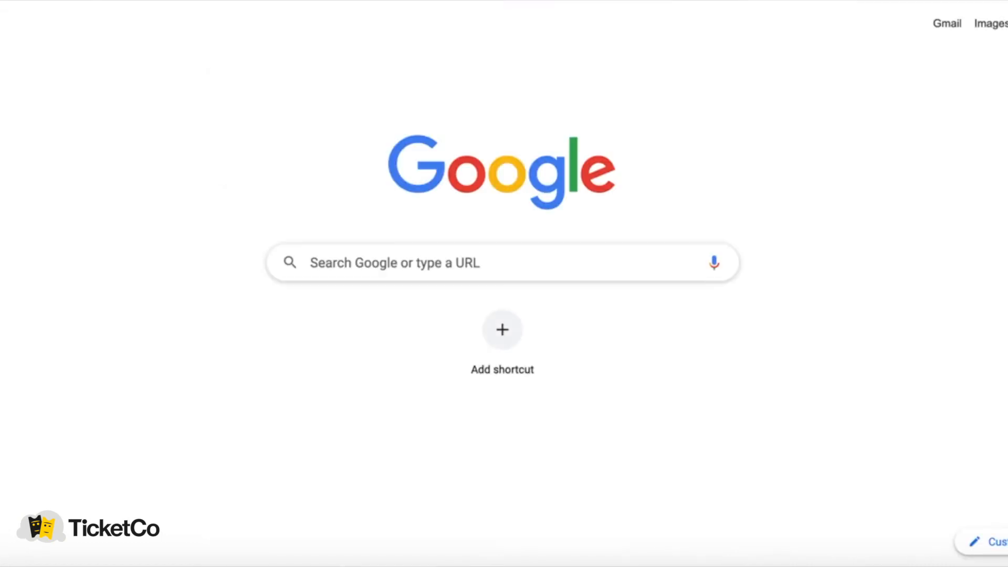
right_click(203, 29)
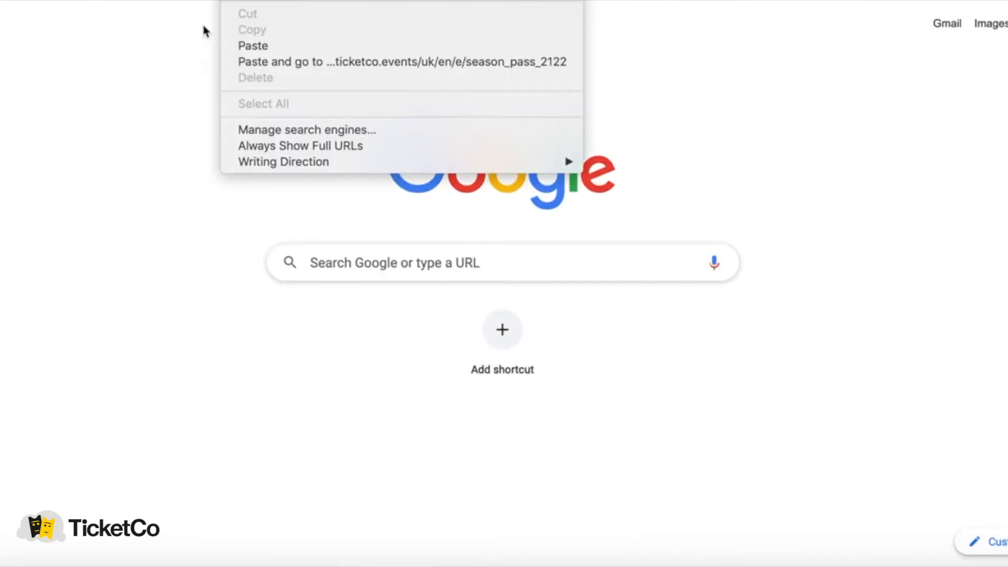
Paste the copied season pass link into the address bar and load it.
click(263, 45)
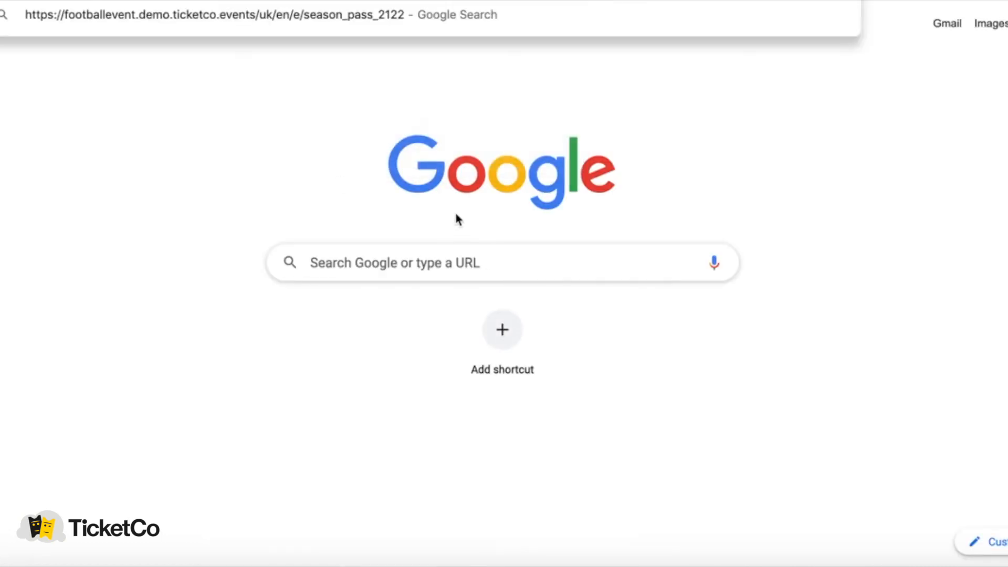
key(Return)
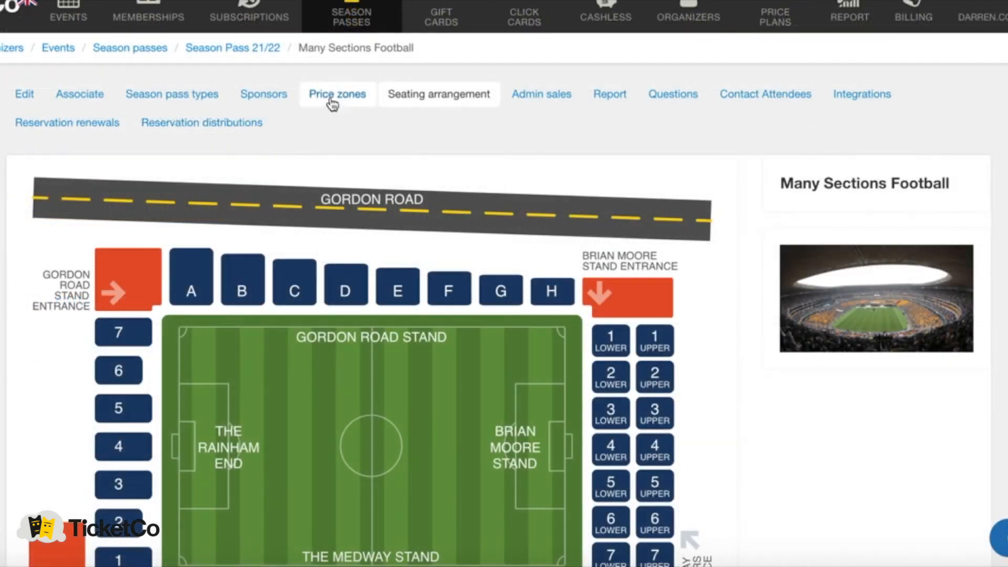
Check the Brian Moore Lower Tier price zones, then move to the pass's admin sales.
click(331, 100)
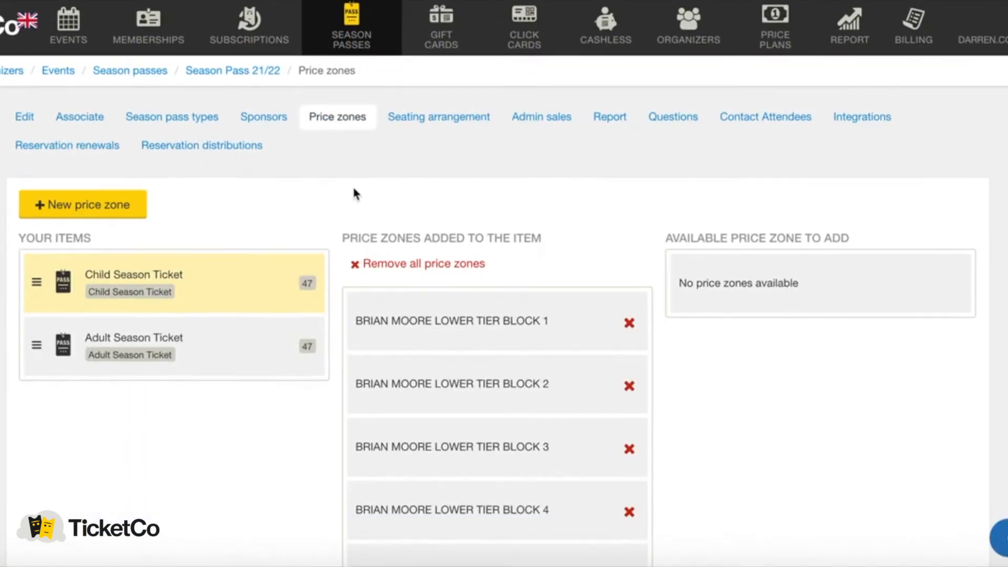
scroll(352, 193, down, 1)
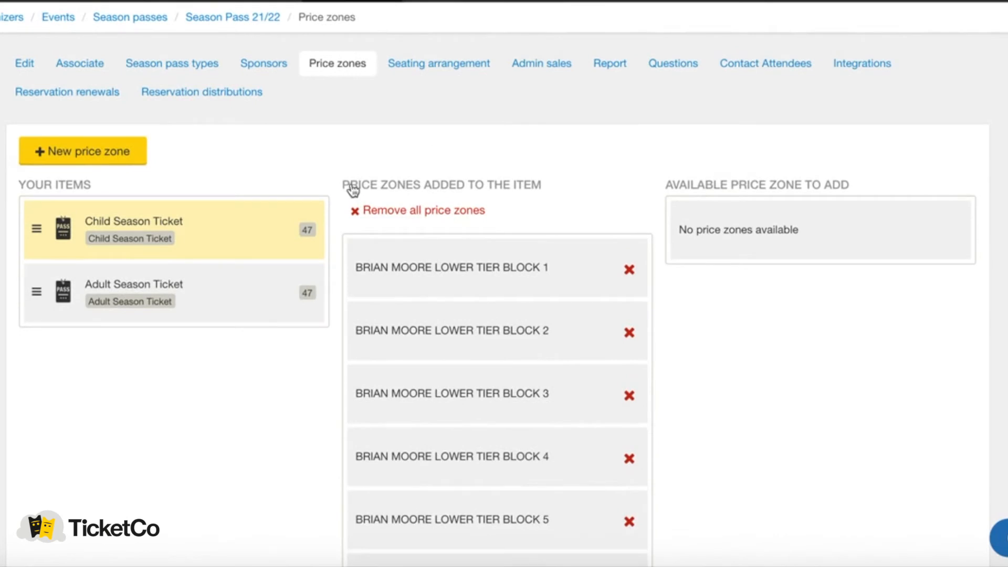
scroll(337, 174, down, 1)
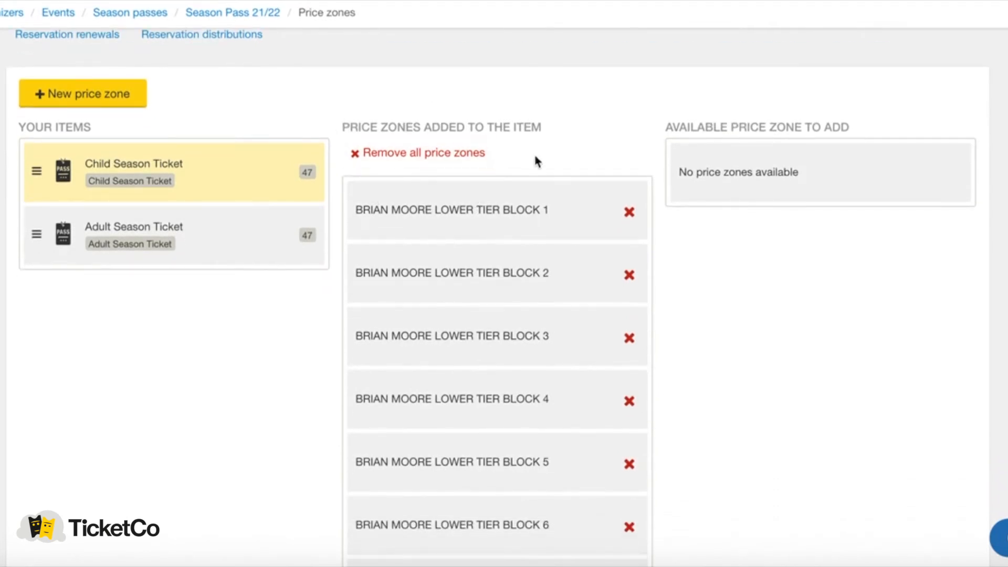
scroll(539, 147, up, 2)
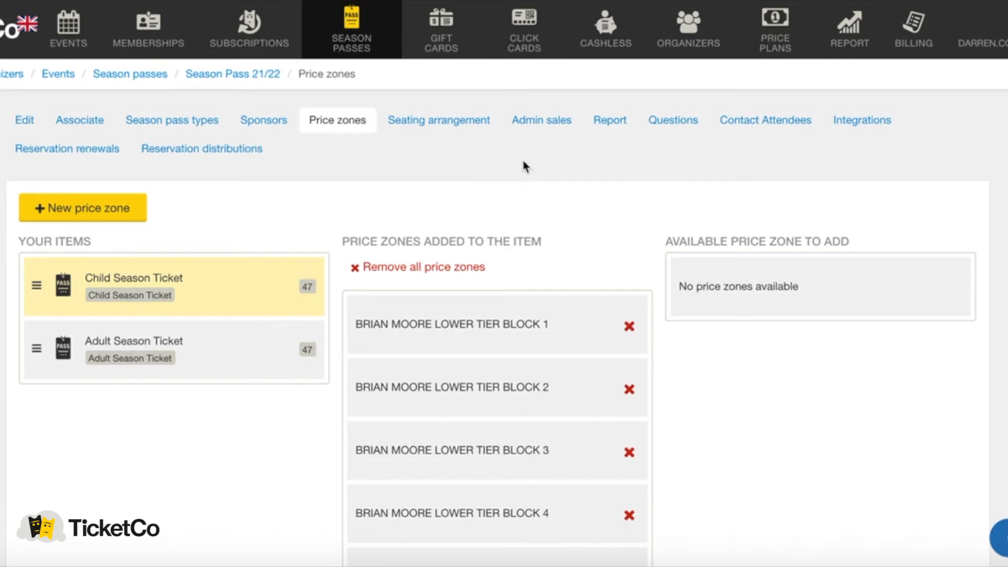
click(541, 126)
Add Block 6 LOWER, Row A Seat 111 as an Adult Season Ticket to a new admin sale.
click(105, 210)
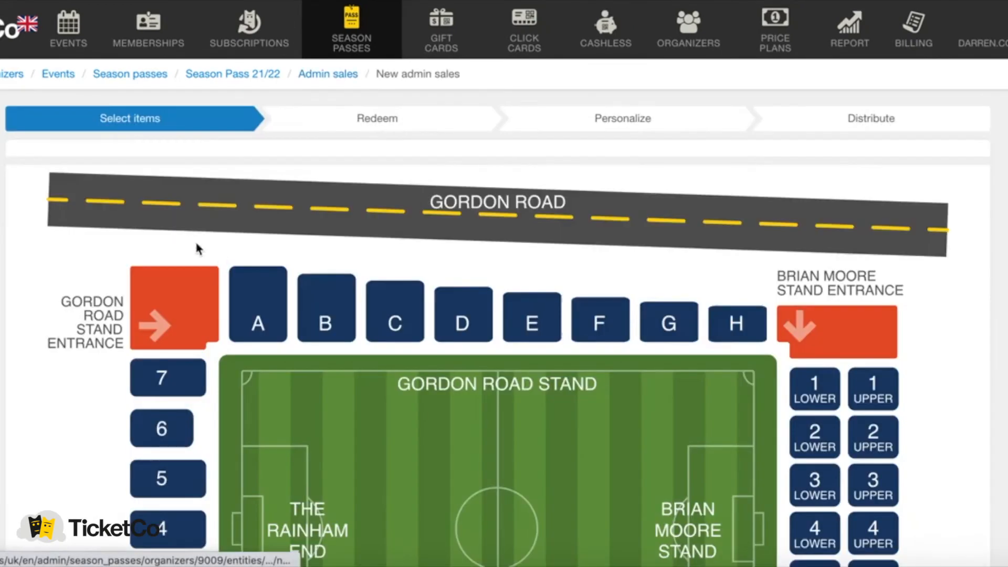
scroll(499, 243, down, 6)
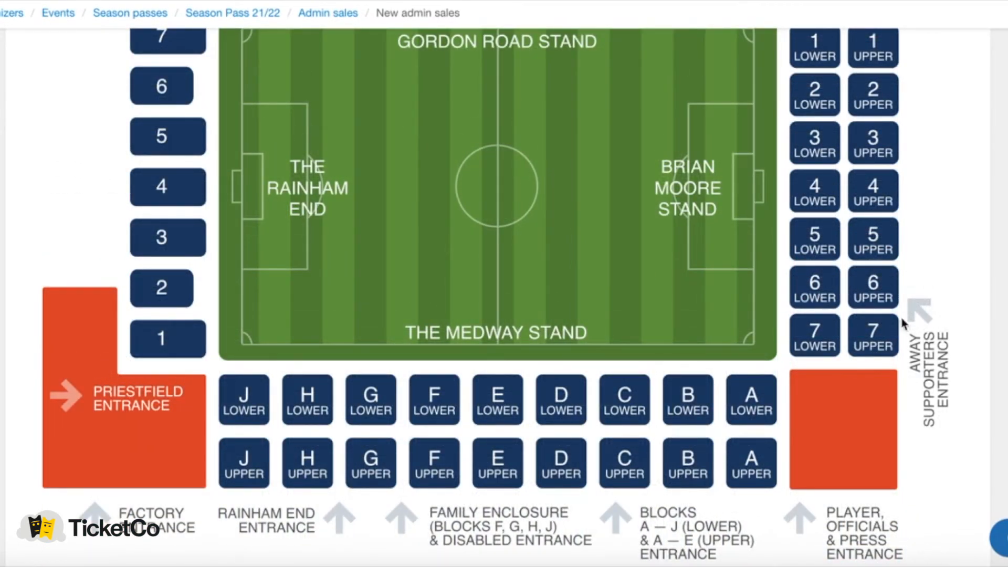
click(819, 295)
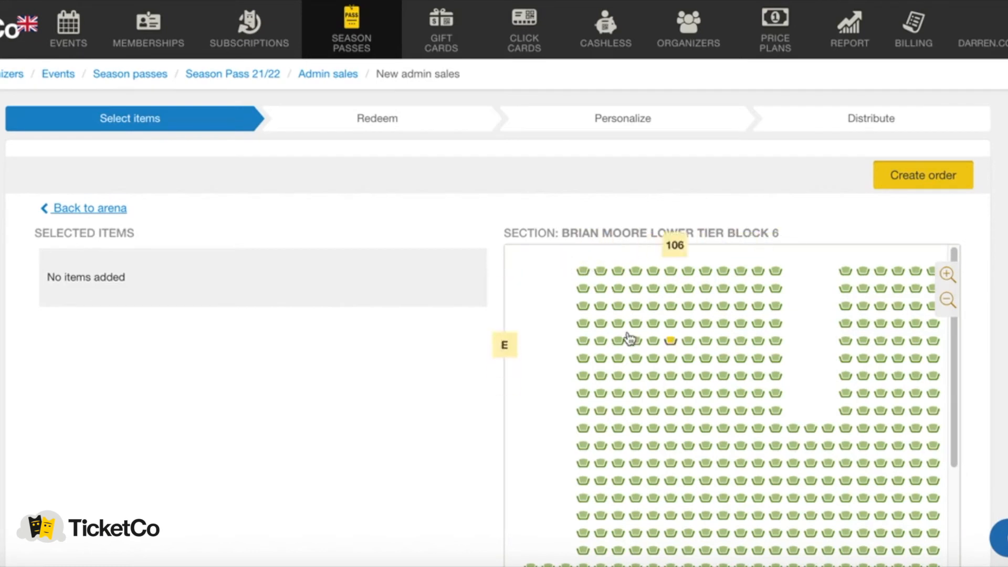
click(583, 274)
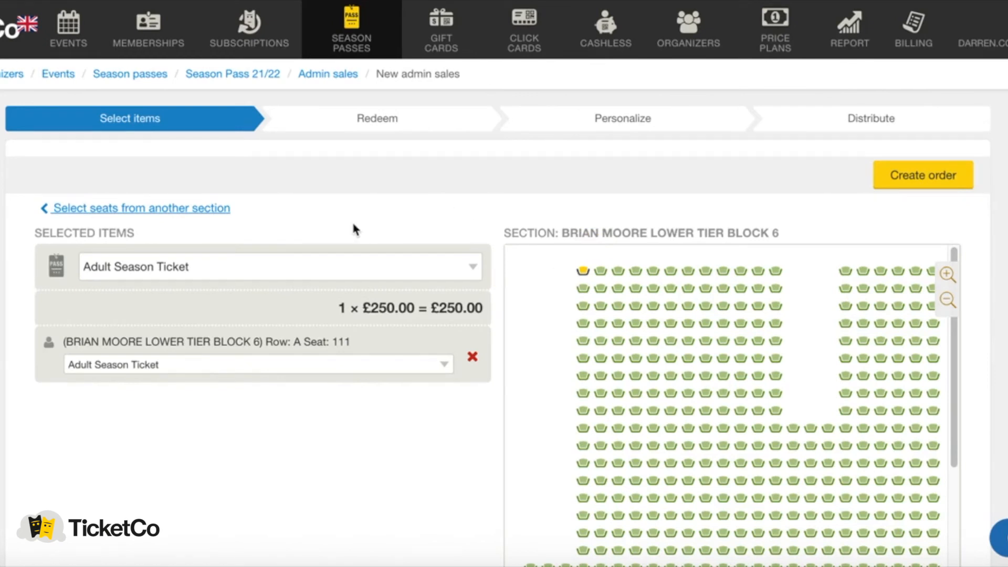
click(232, 274)
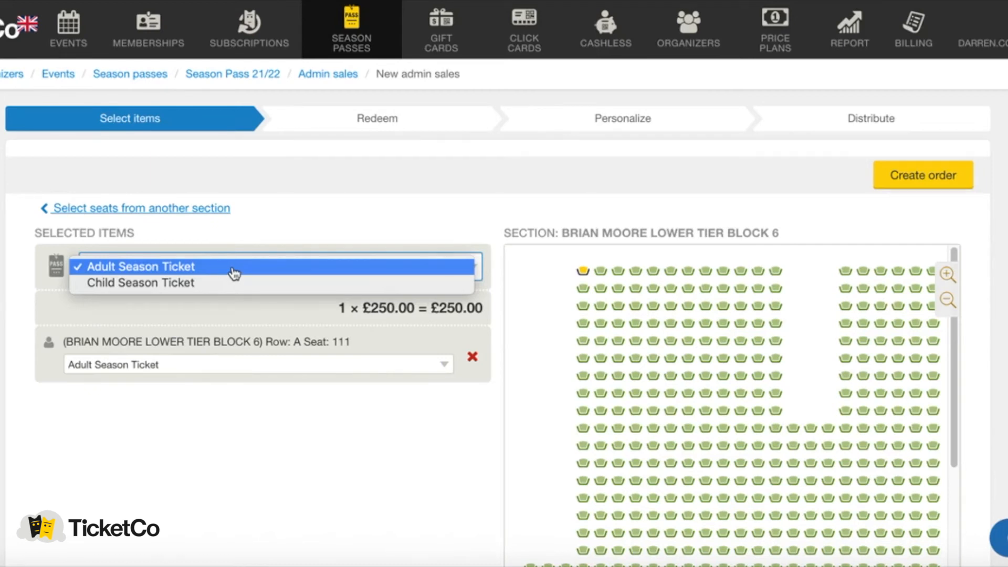
click(231, 273)
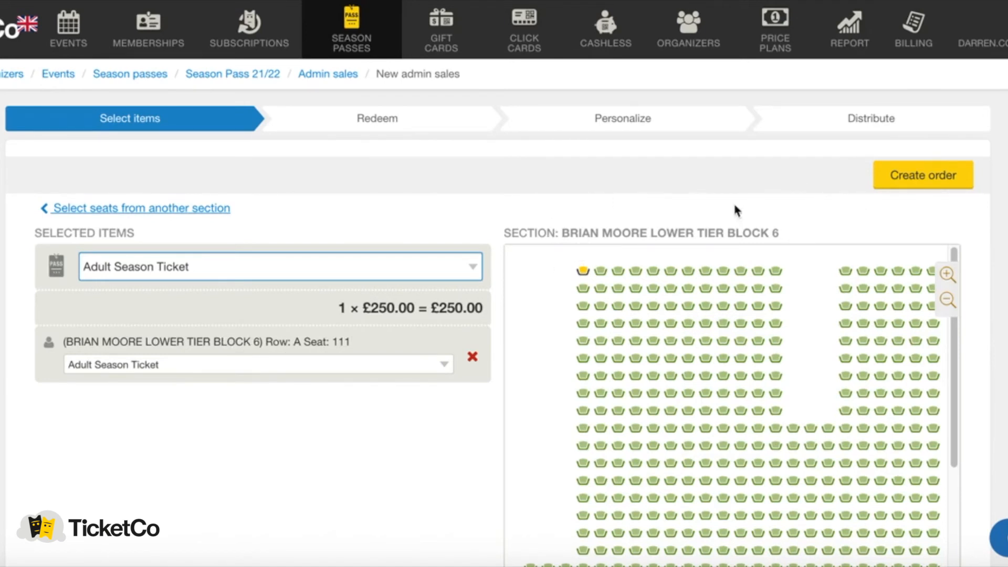
Create the £250.00 order and redeem the reservation as a cash payment.
click(908, 177)
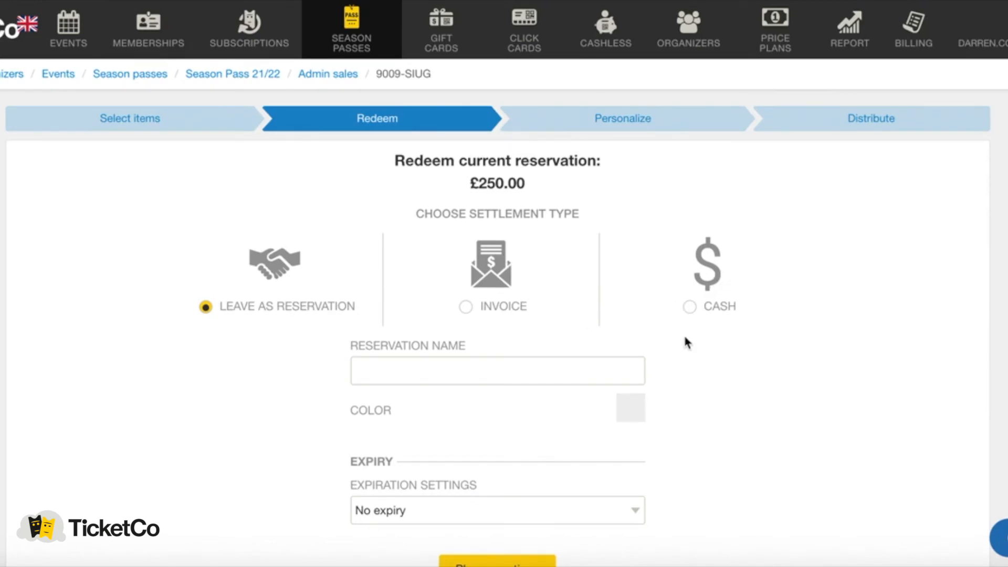
click(689, 308)
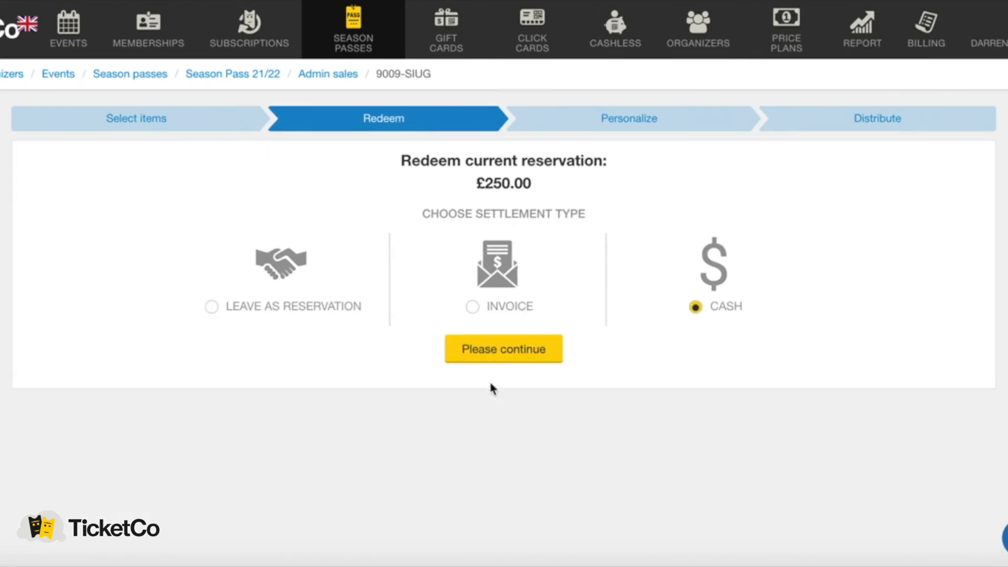
click(496, 354)
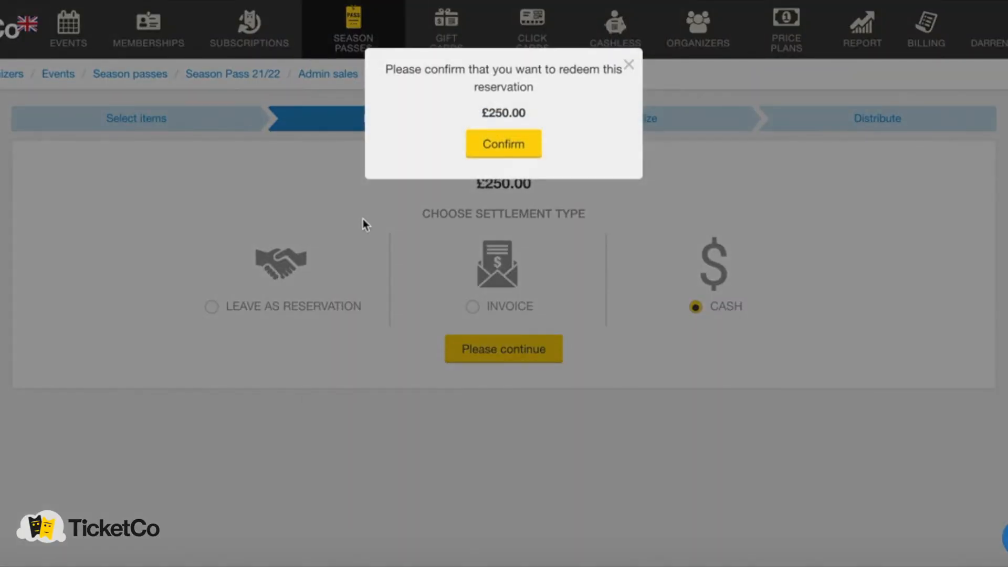
click(490, 151)
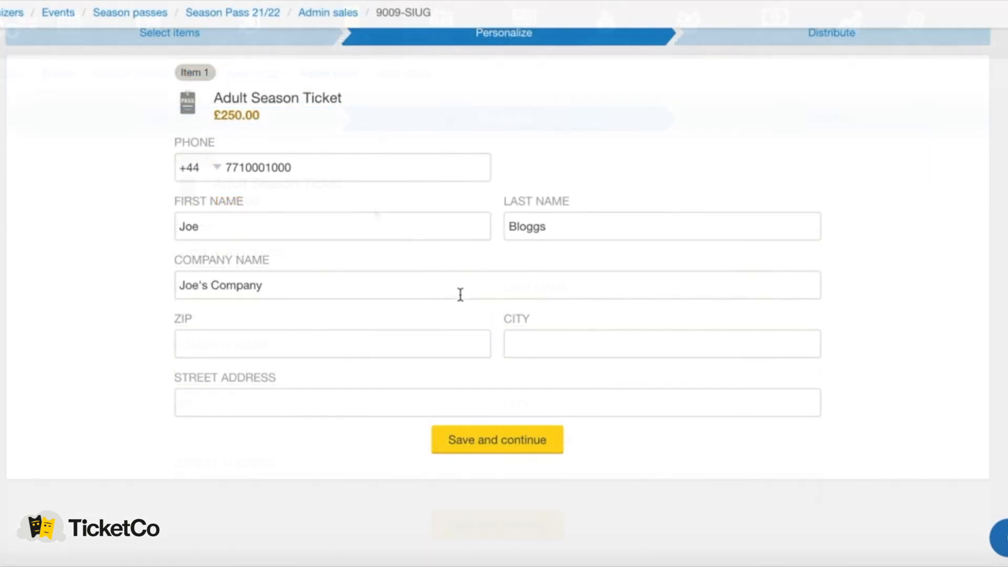
click(487, 428)
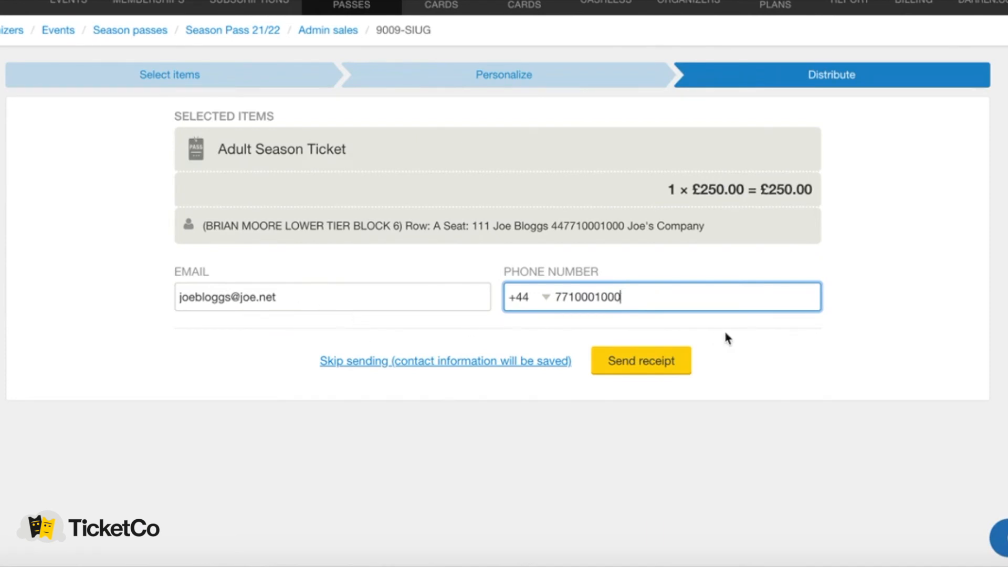
click(645, 366)
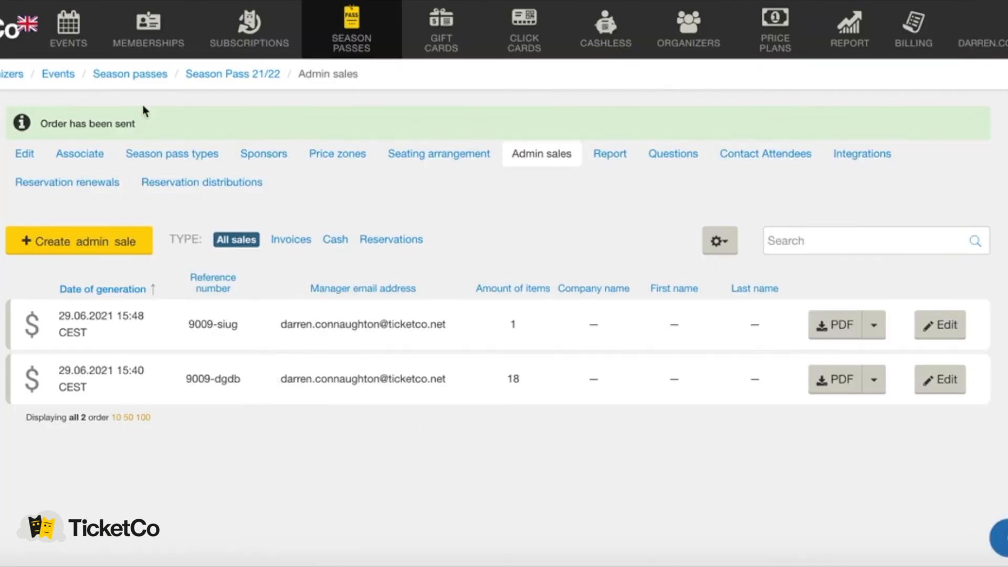
Show the upcoming events list with Match 1 - Season 2021/2022 (8 sold, 991 remaining).
click(189, 190)
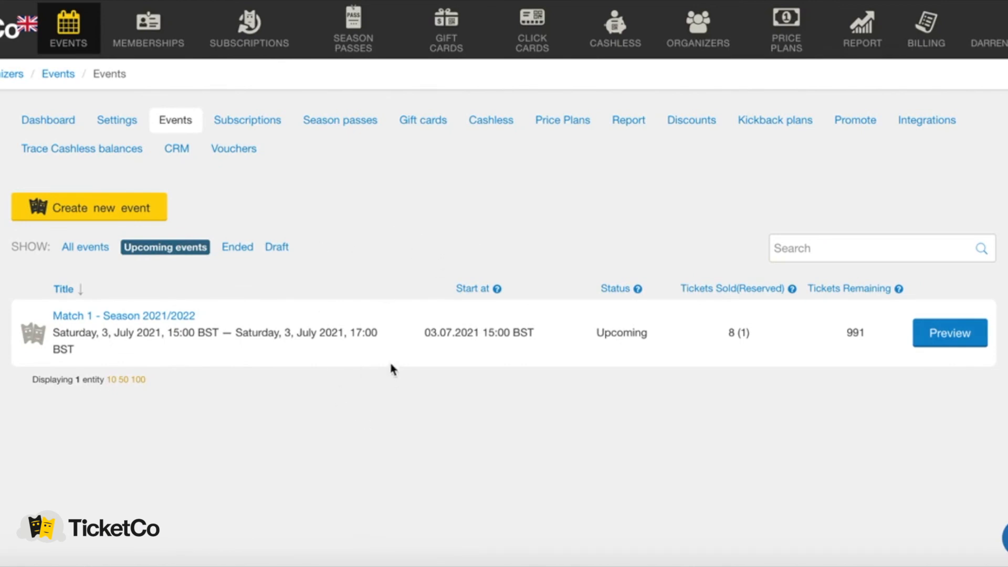
Open the Match 1 - Season 2021/2022 report showing 9 Adult Season Ticket season passes at £0.00.
click(153, 315)
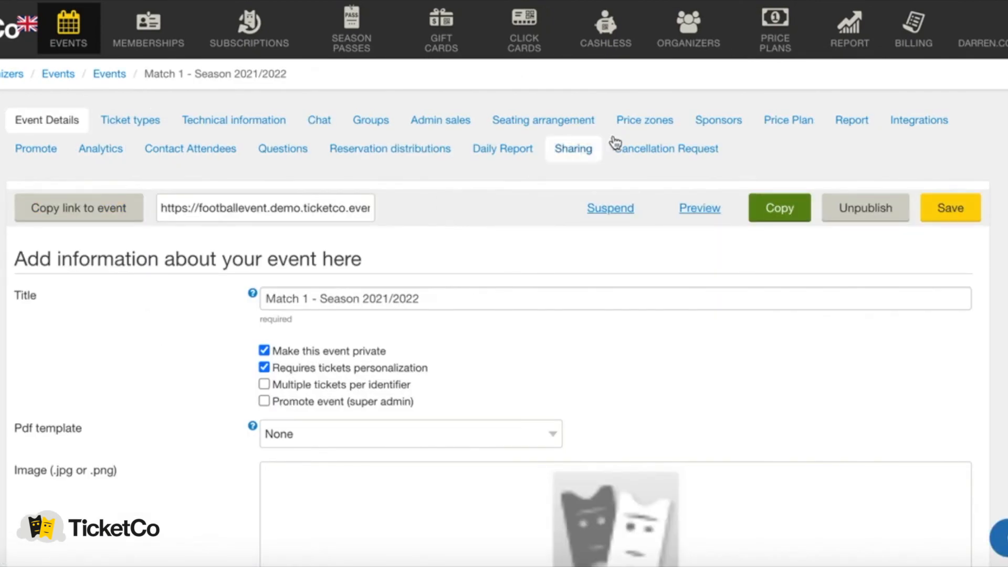
click(854, 124)
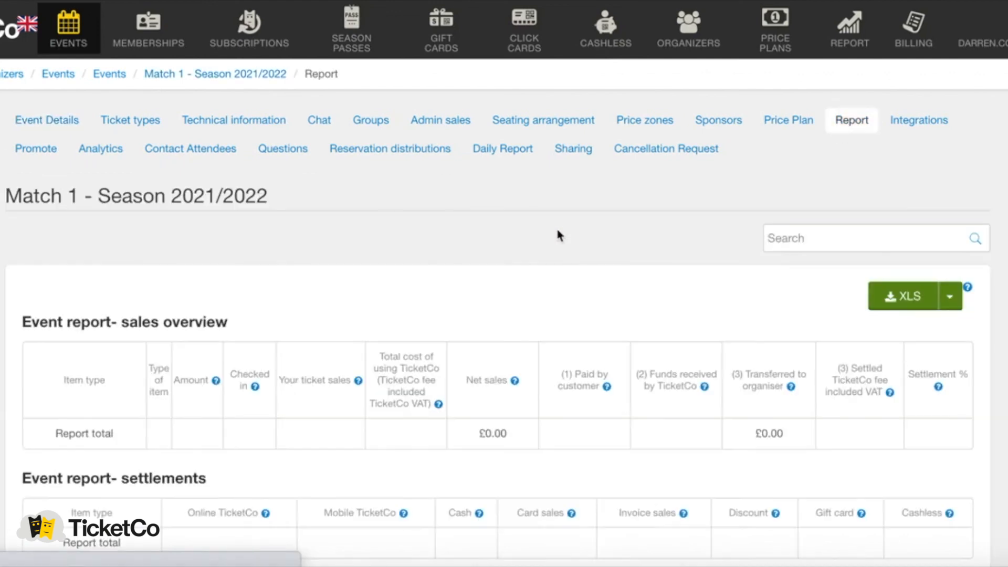
scroll(273, 294, down, 2)
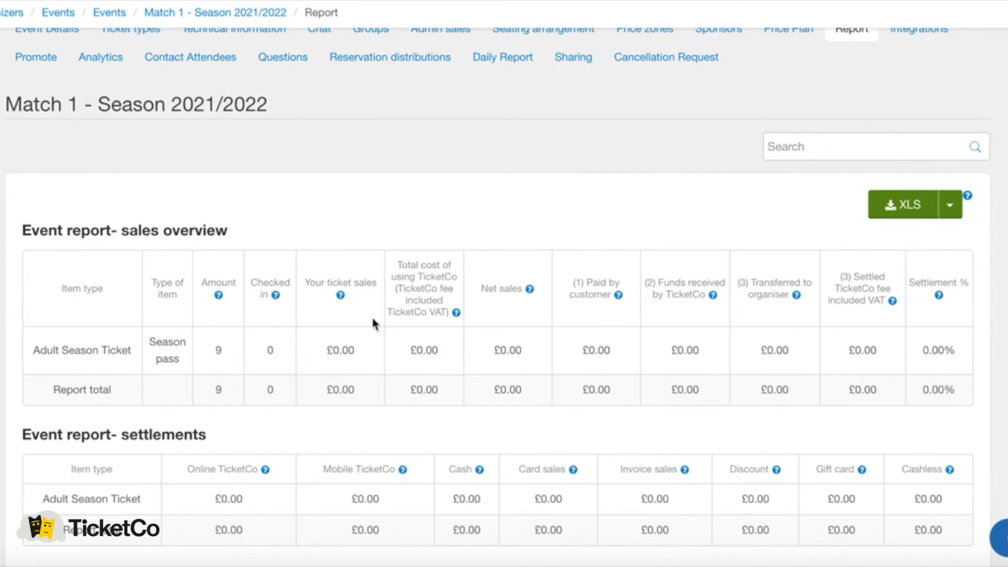
scroll(385, 199, up, 3)
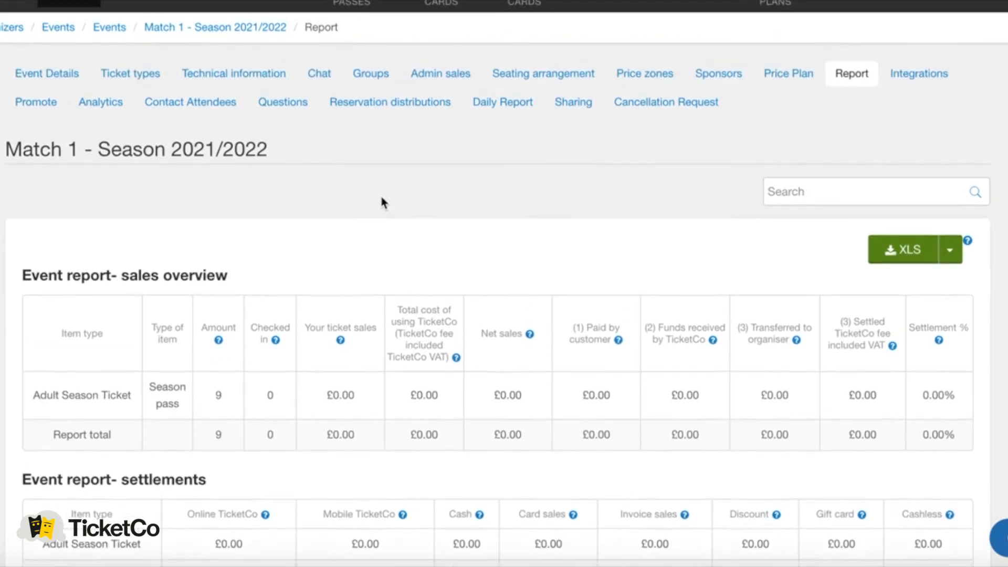